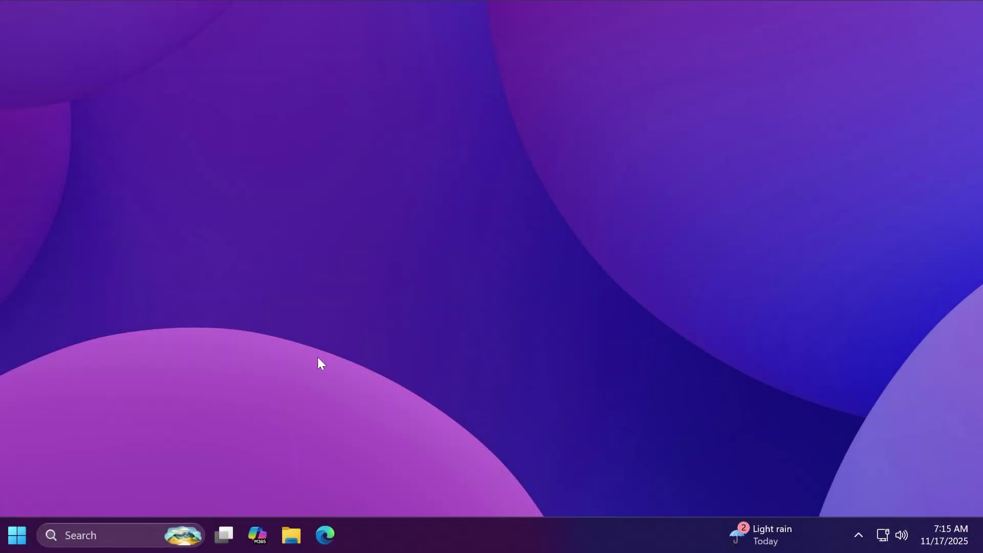
Search Start for 'tech based' and open its web results, then close the browser.
click(17, 534)
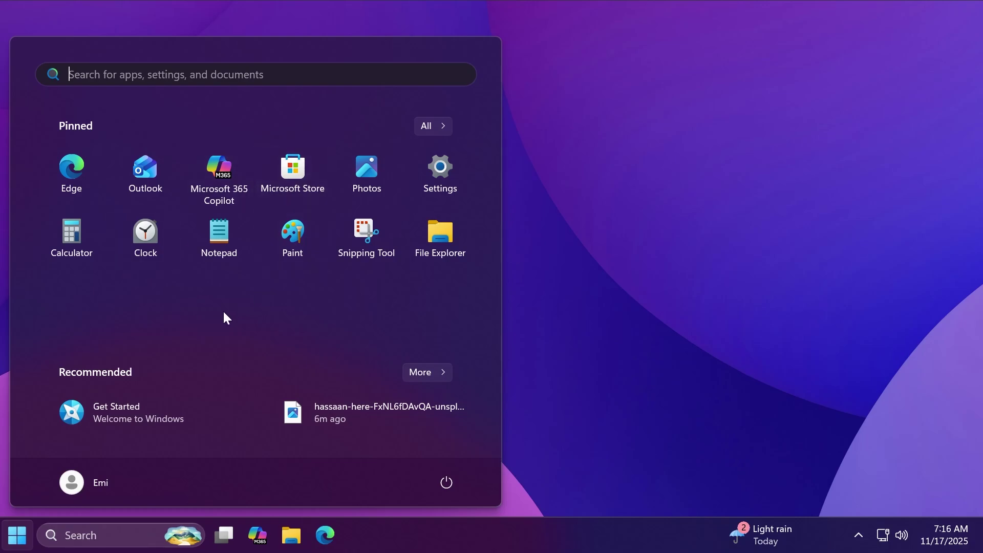
click(694, 270)
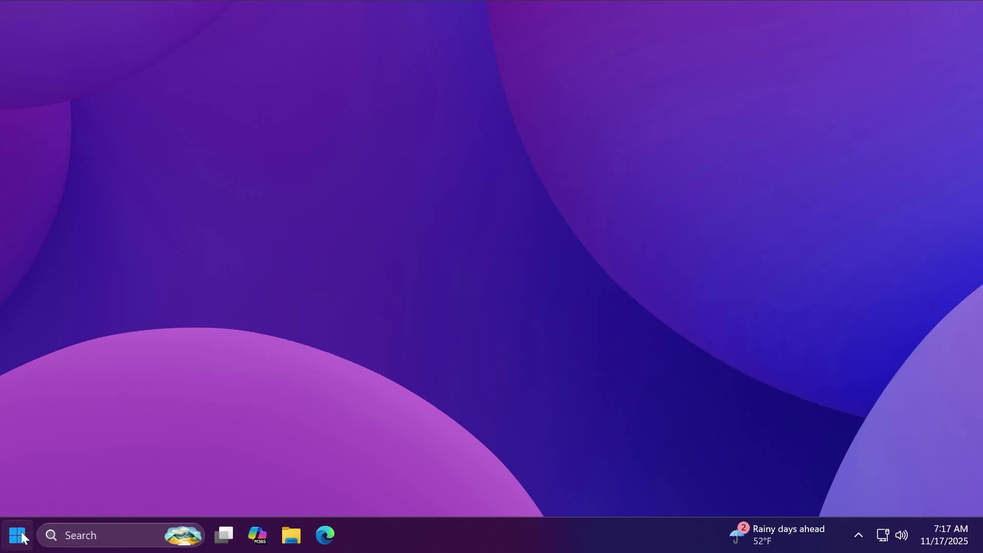
click(17, 535)
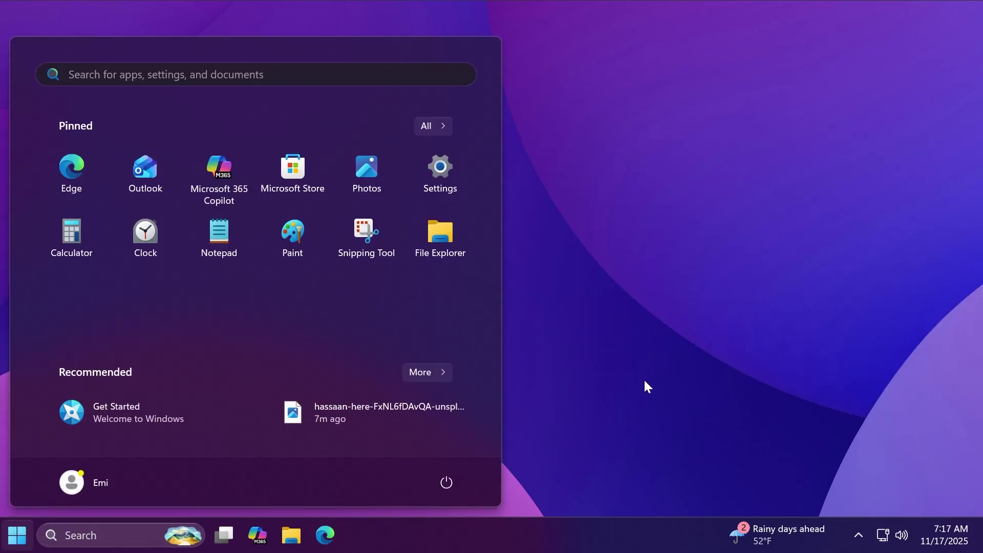
text(tech based)
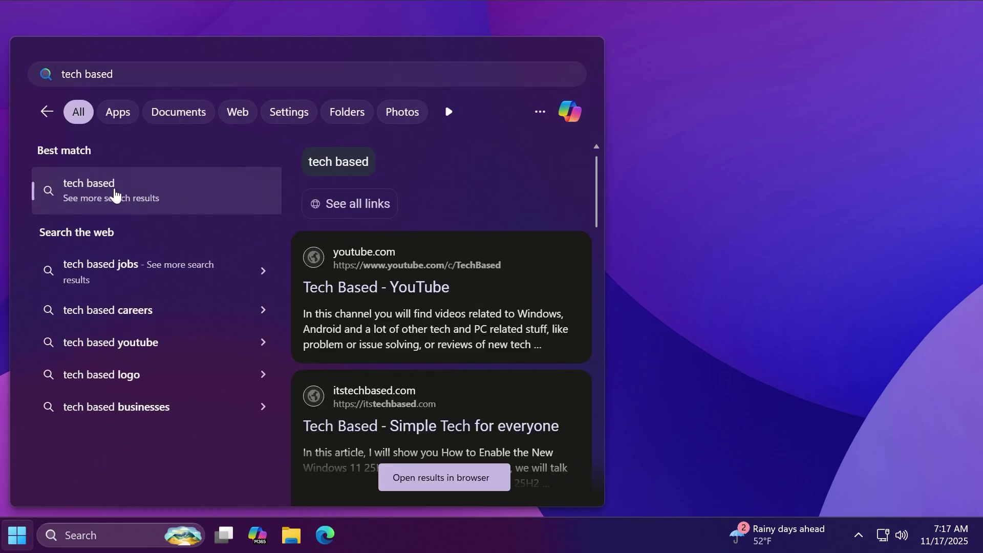
click(114, 195)
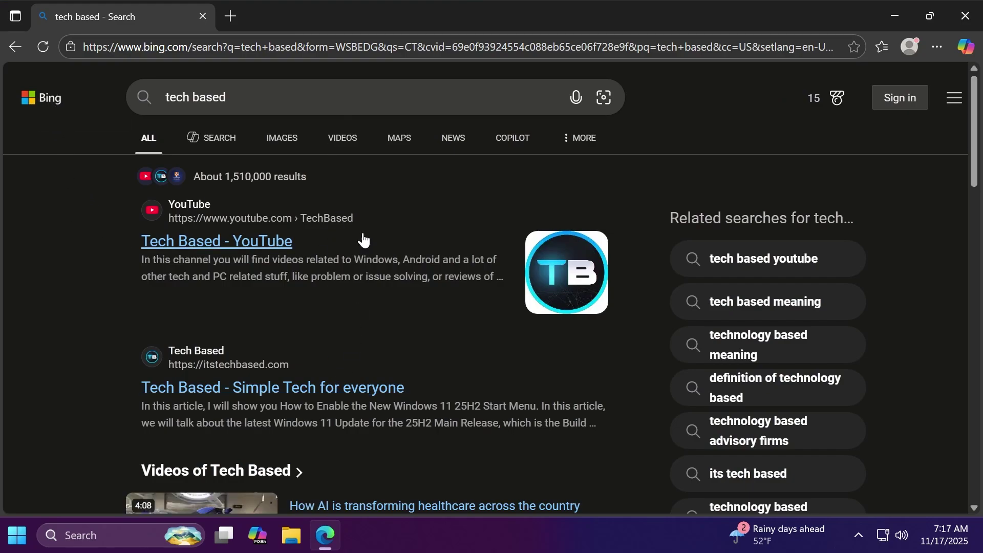
click(954, 19)
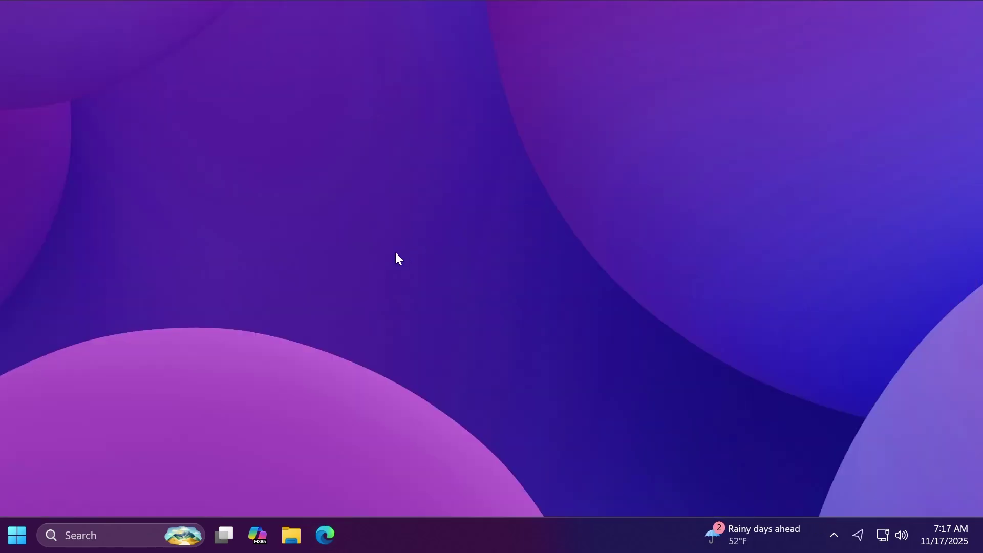
Launch Registry Editor from a Start search for 'regis', approving the UAC prompt.
key(super)
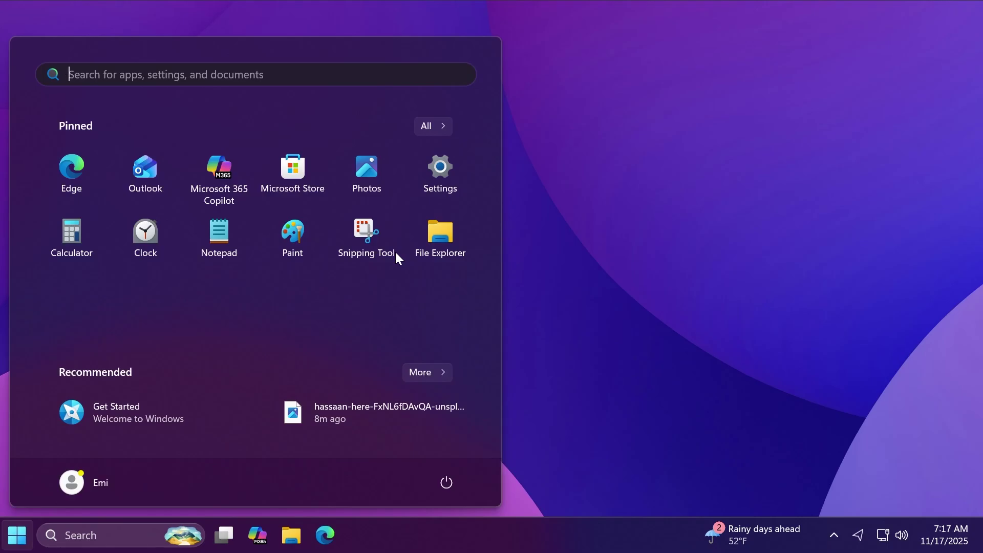
text(regis)
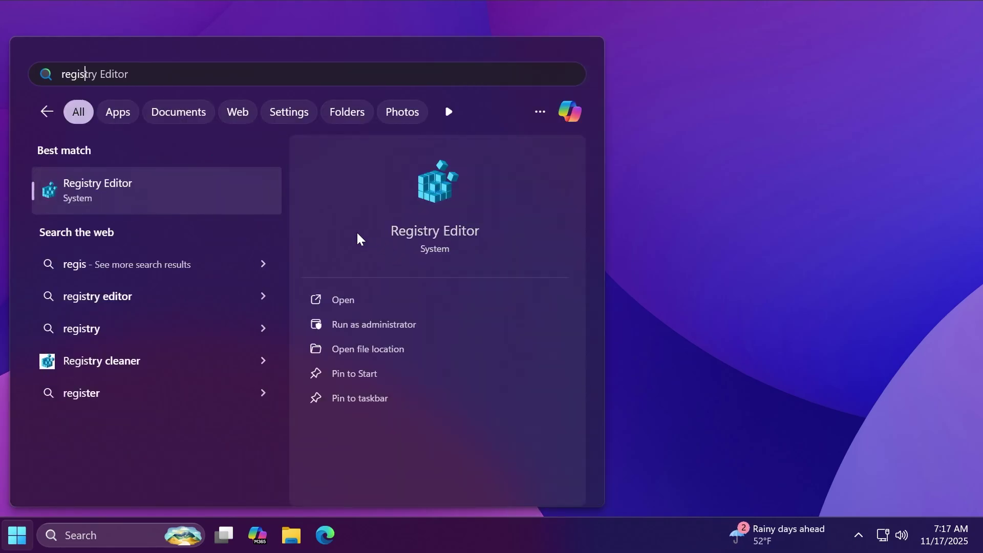
click(126, 199)
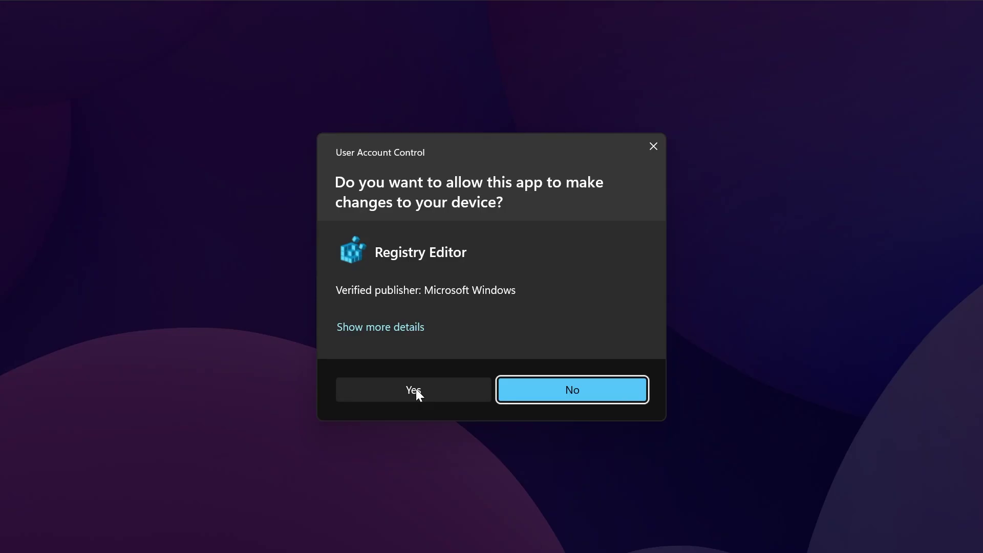
click(416, 389)
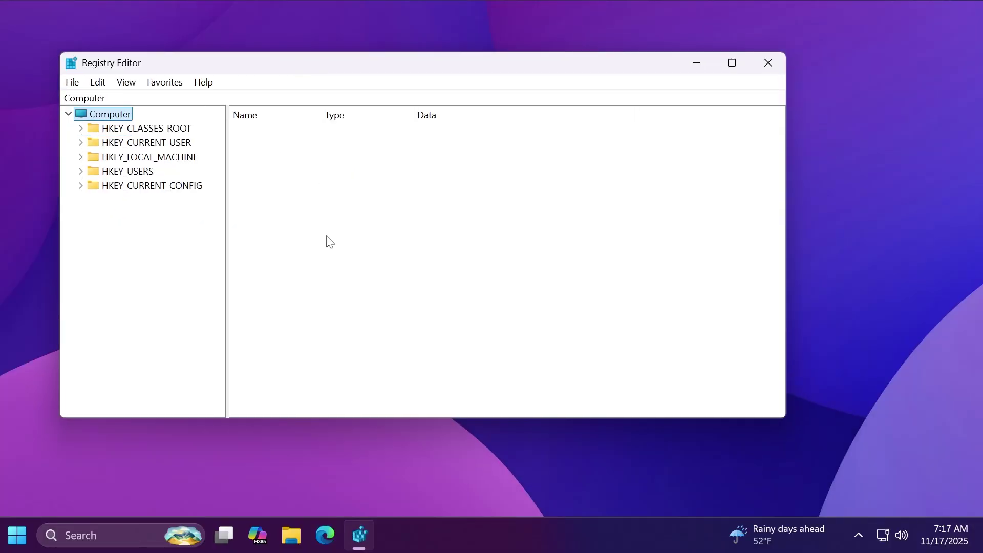
Navigate to HKCU\Software\Microsoft\Windows\CurrentVersion\Search and show its values.
click(80, 143)
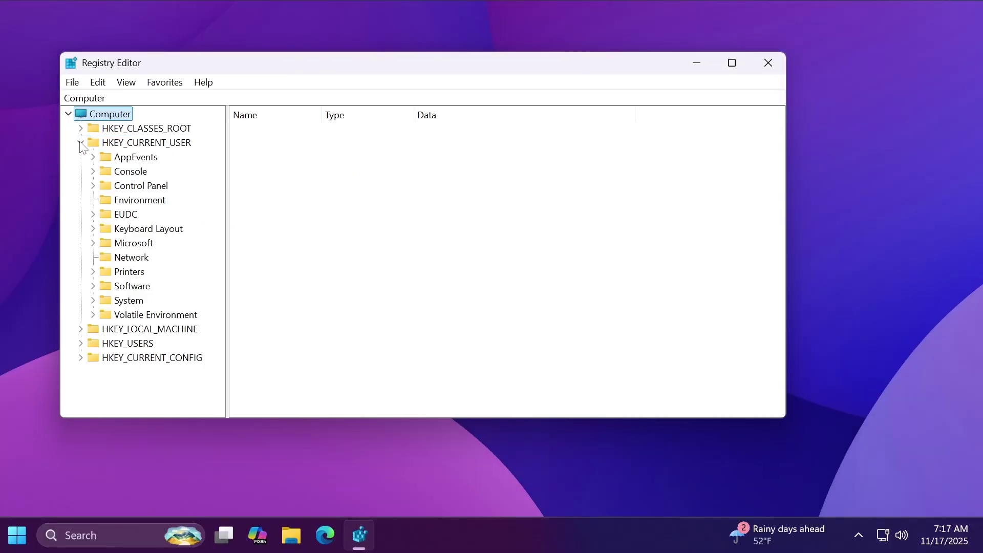
click(93, 286)
scroll(138, 287, down, 1)
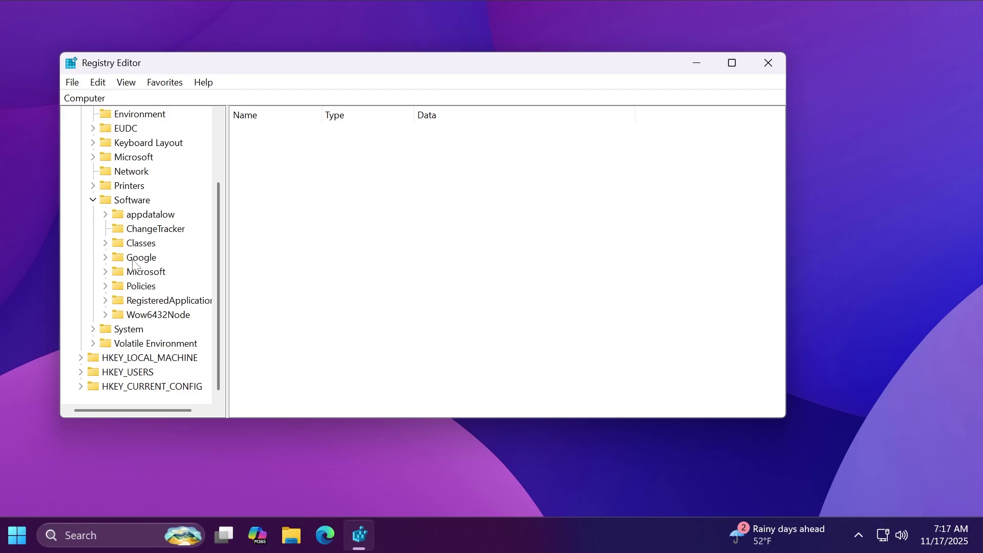
click(105, 271)
scroll(113, 272, down, 15)
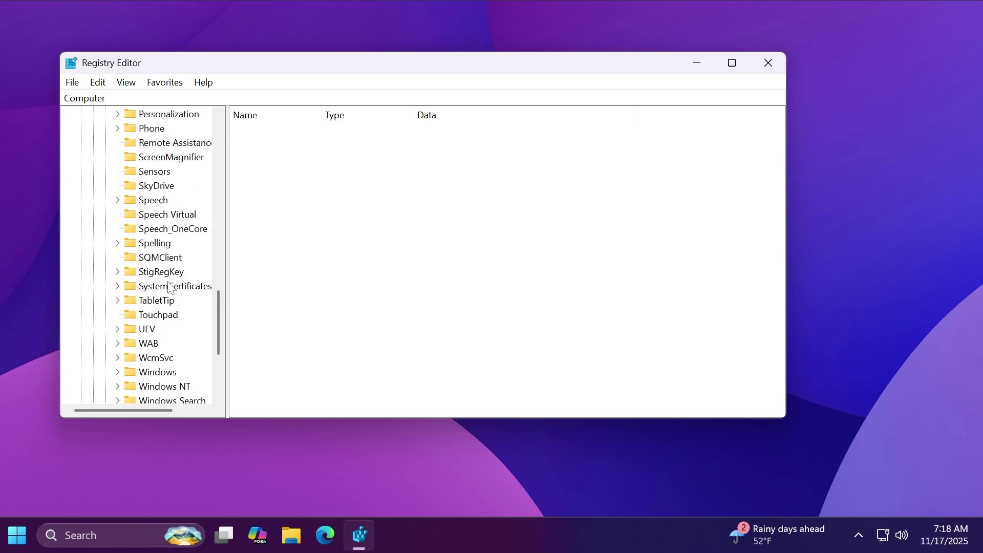
click(118, 243)
click(130, 271)
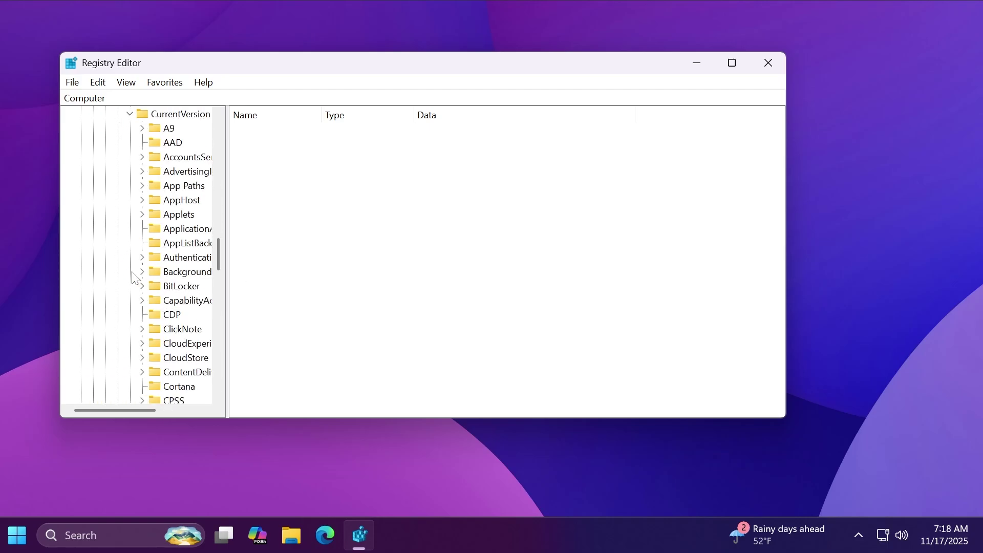
drag(225, 269, 277, 270)
scroll(202, 235, down, 5)
scroll(203, 235, down, 11)
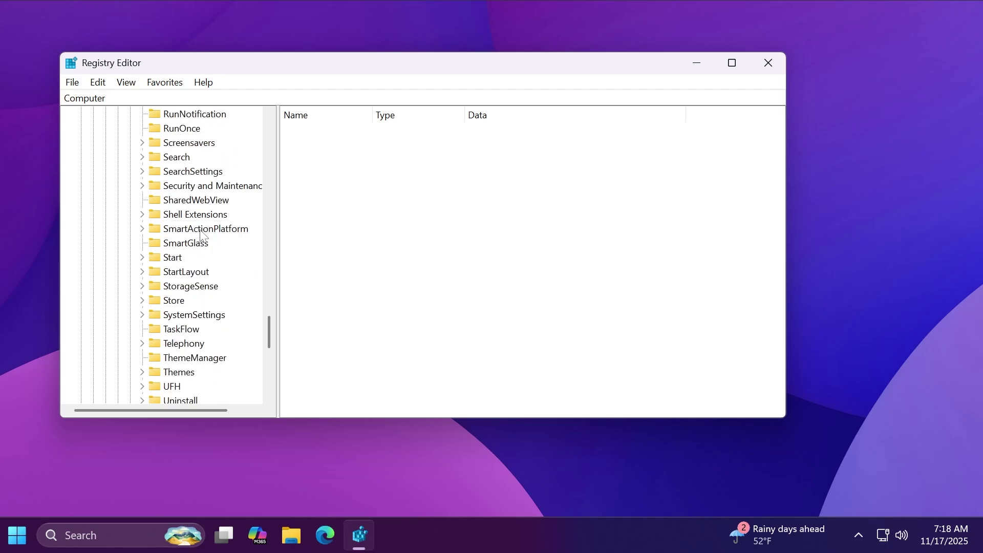
click(179, 159)
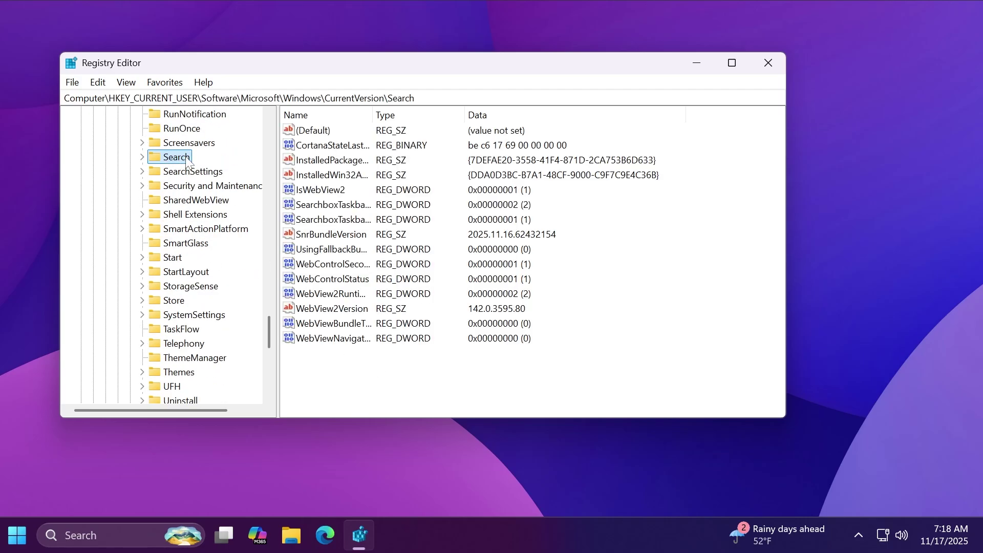
Create a new DWORD (32-bit) value named BingSearchEnabled in the Search key.
right_click(334, 373)
mouse_move(362, 383)
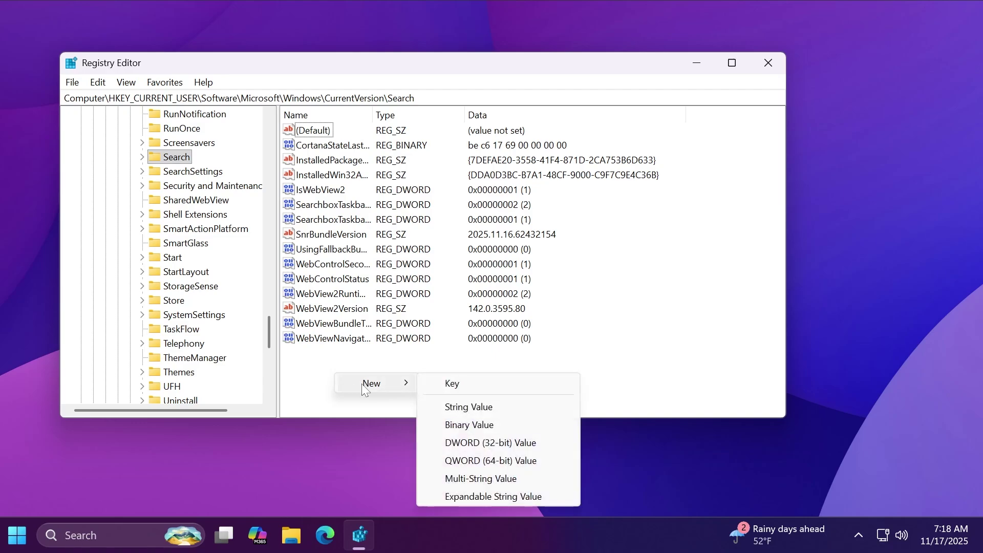
click(450, 443)
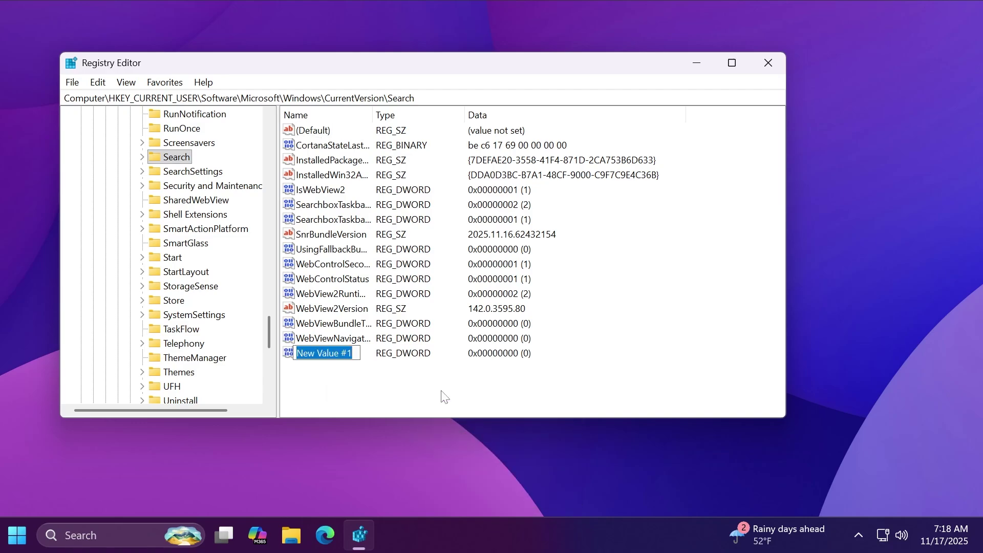
text(BingSearchEnabl)
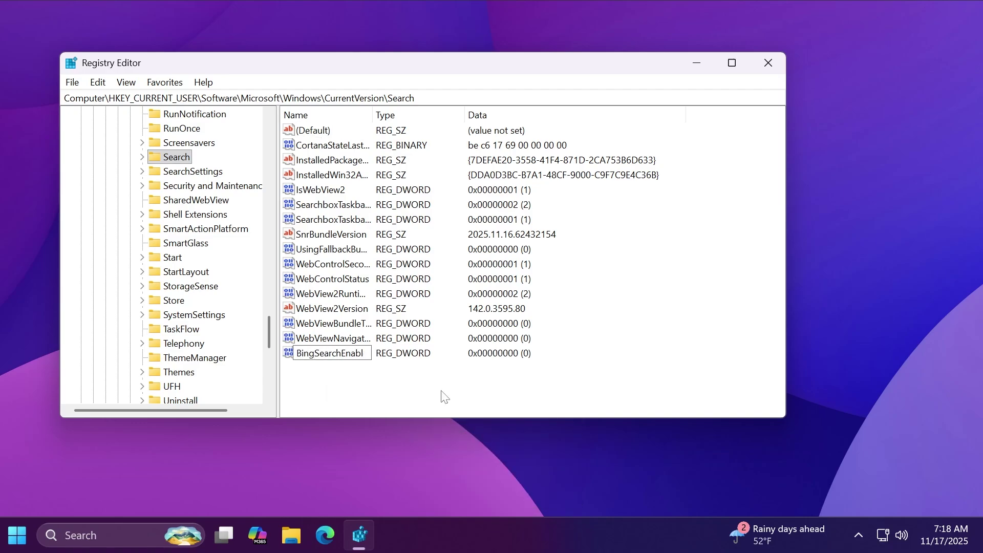
text(ed)
key(Return)
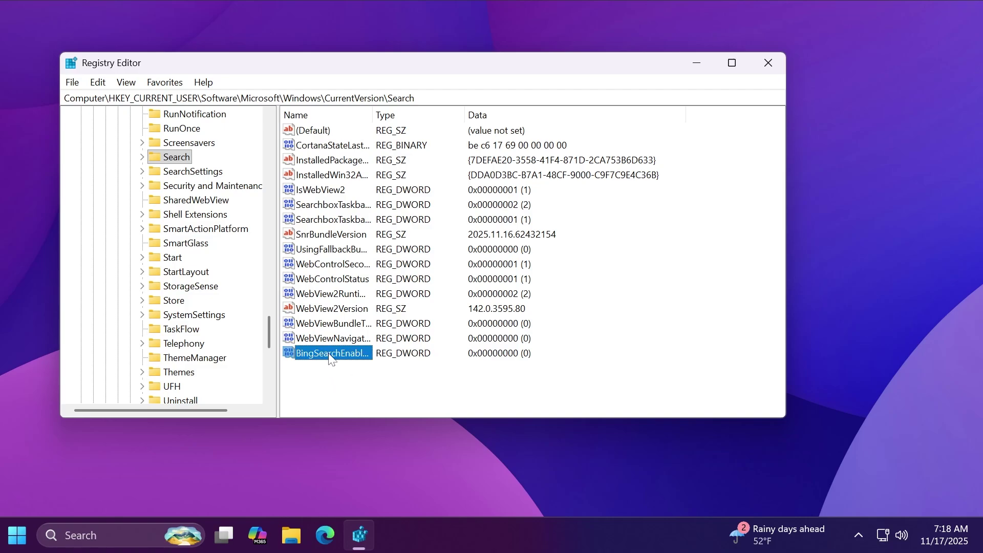
Set BingSearchEnabled's value data to 0 and save it.
double_click(329, 356)
click(136, 212)
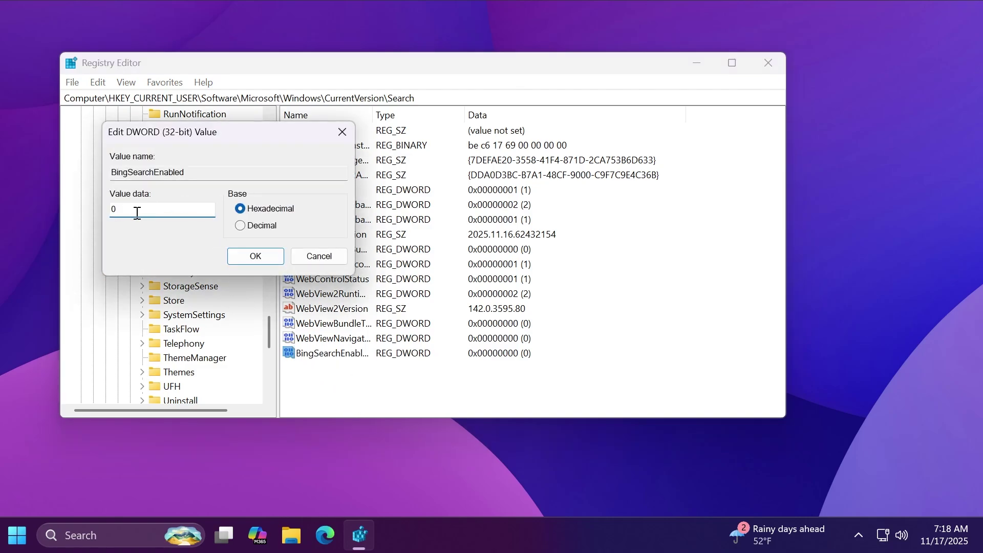
click(244, 256)
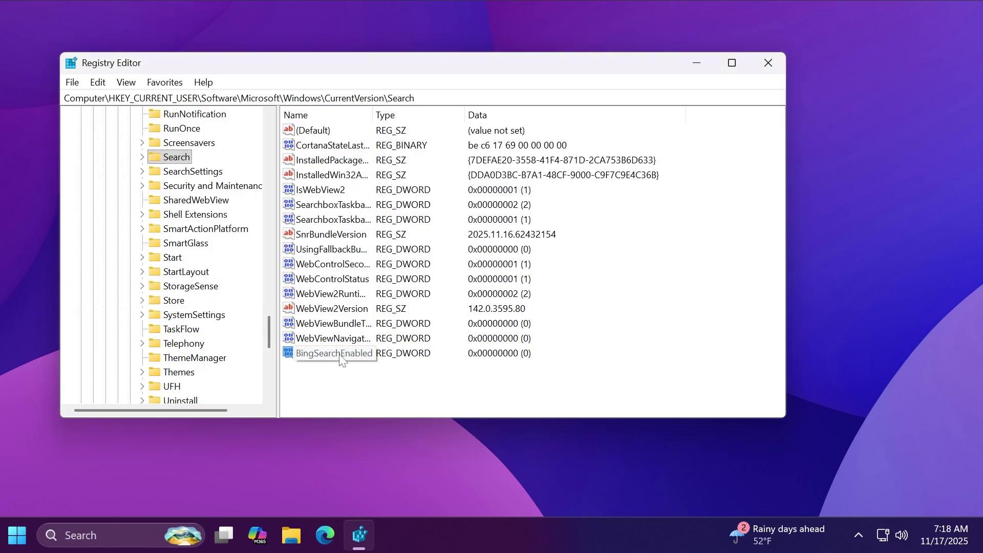
Close Registry Editor and dismiss the Start button's system shortcuts menu.
click(768, 63)
right_click(18, 535)
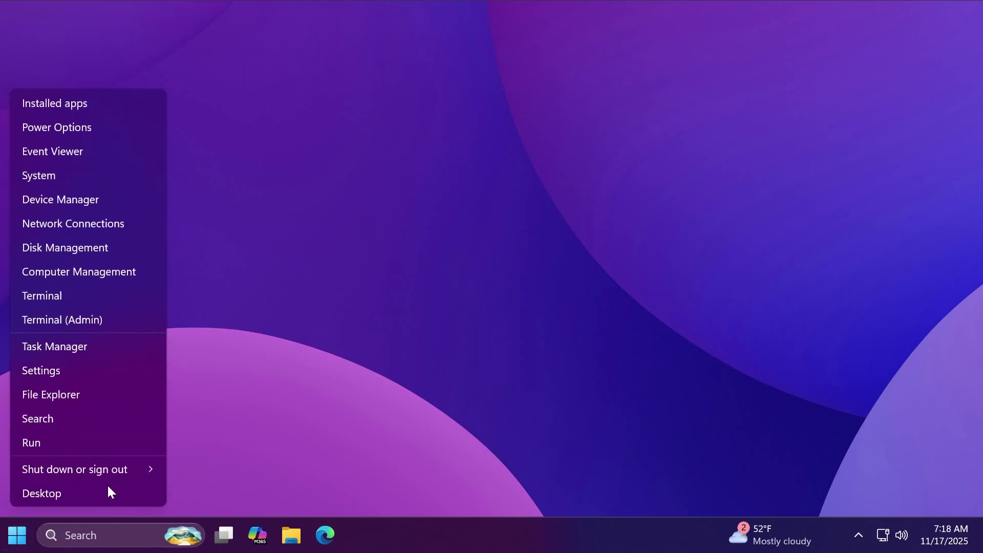
mouse_move(131, 468)
click(338, 280)
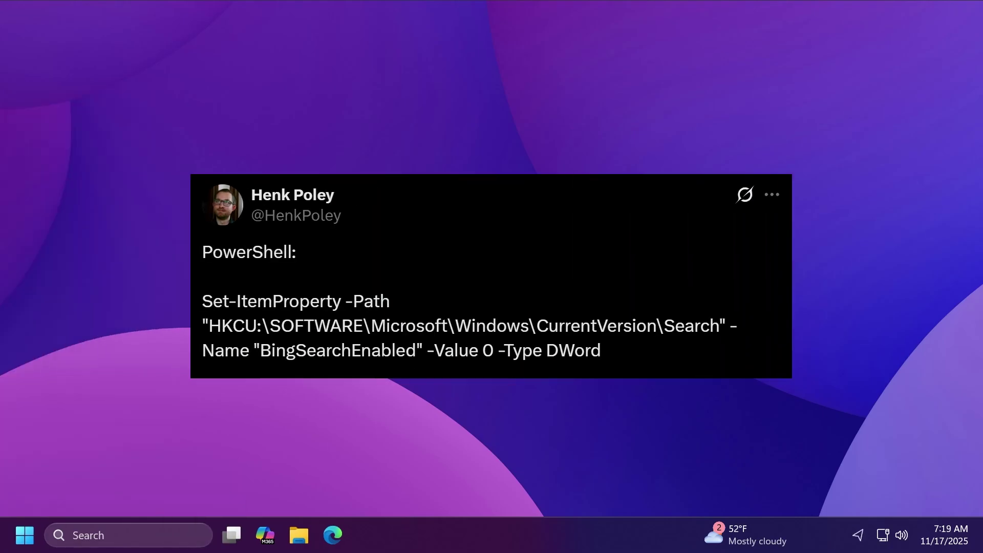
Launch Windows PowerShell as administrator from a Start search for 'powershell'.
key(super)
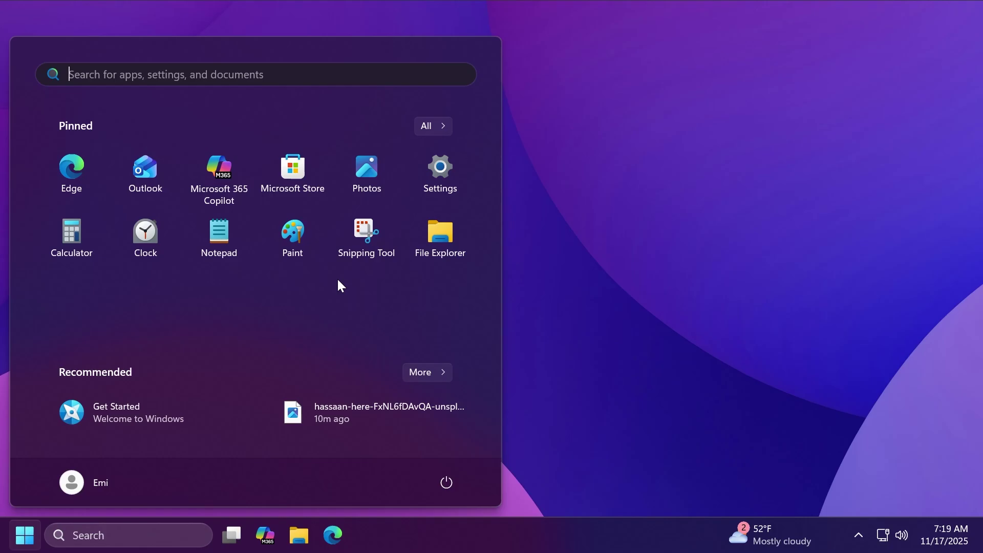
text(powershell)
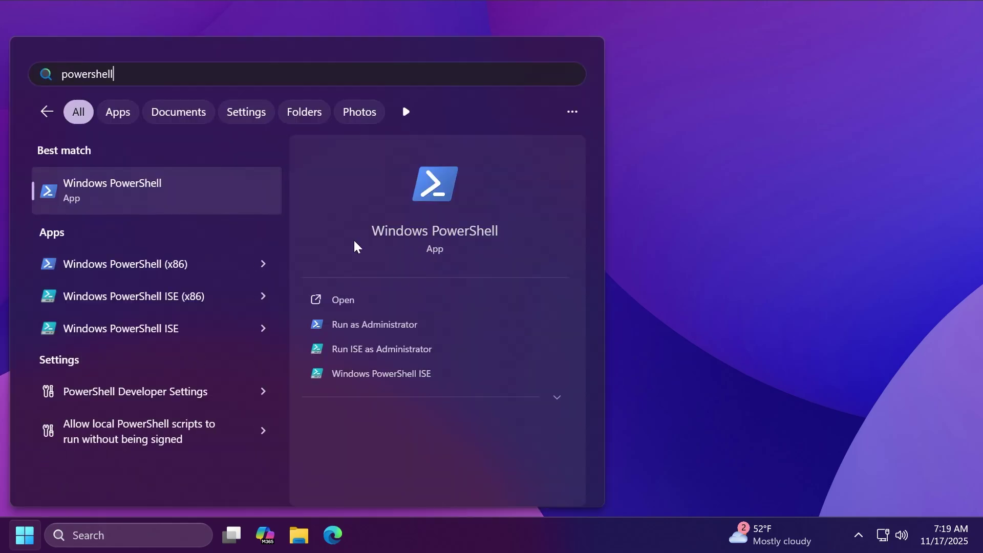
click(386, 325)
click(413, 390)
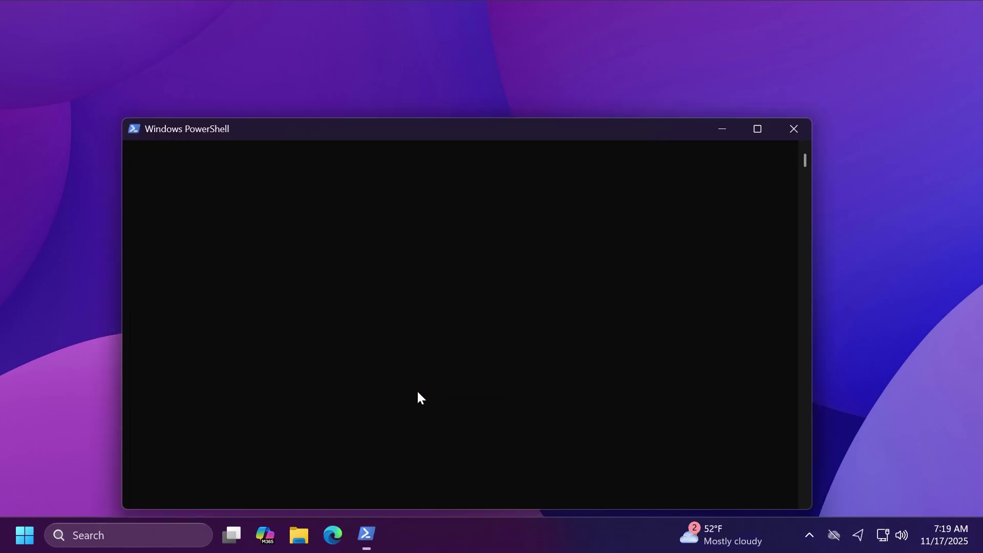
Paste and run the Set-ItemProperty command setting BingSearchEnabled to 0 as a DWord.
click(320, 285)
text(Set-ItemProperty -Path "HKCU:\SOFTWARE\Microsoft\Windows\CurrentVersion\Search" -Name "BingSearchEnabled" -Value 0 -Type DWord)
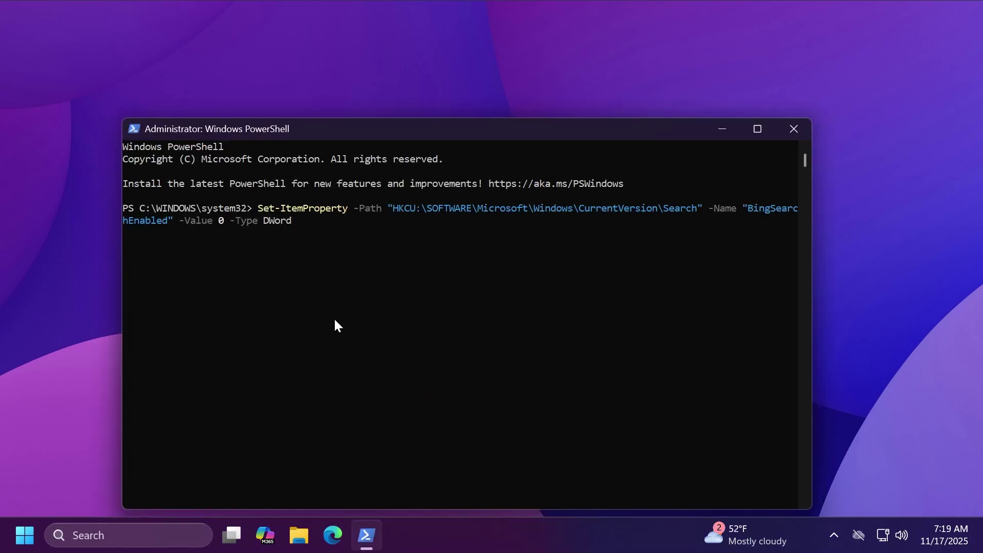
key(Return)
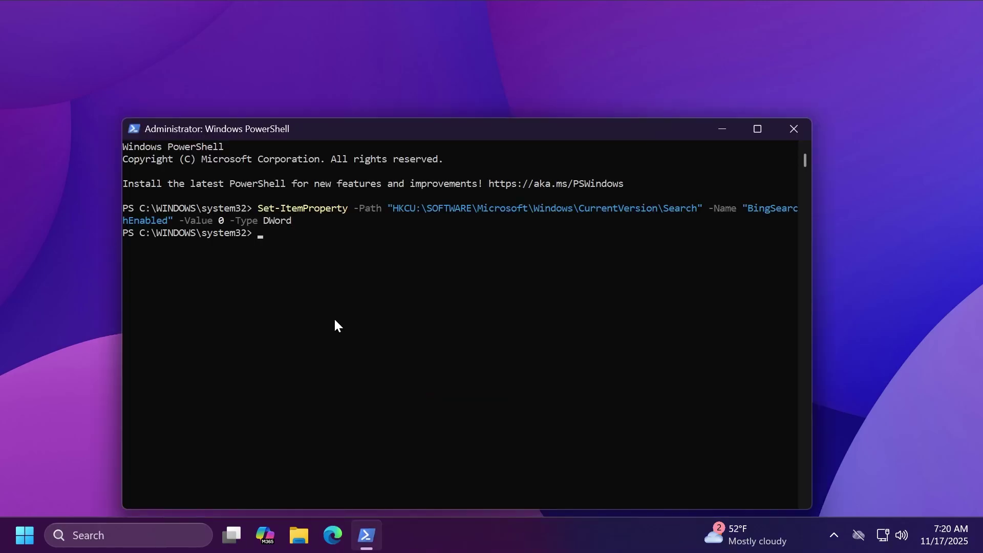
drag(446, 127, 398, 75)
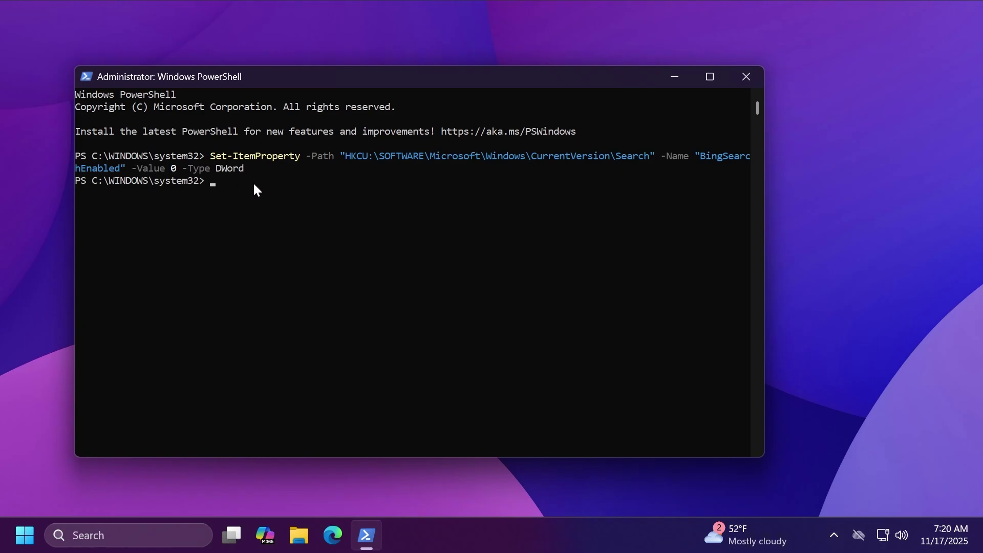
Close PowerShell, search Start for 'tech based' to confirm no web results, then select the query.
click(745, 76)
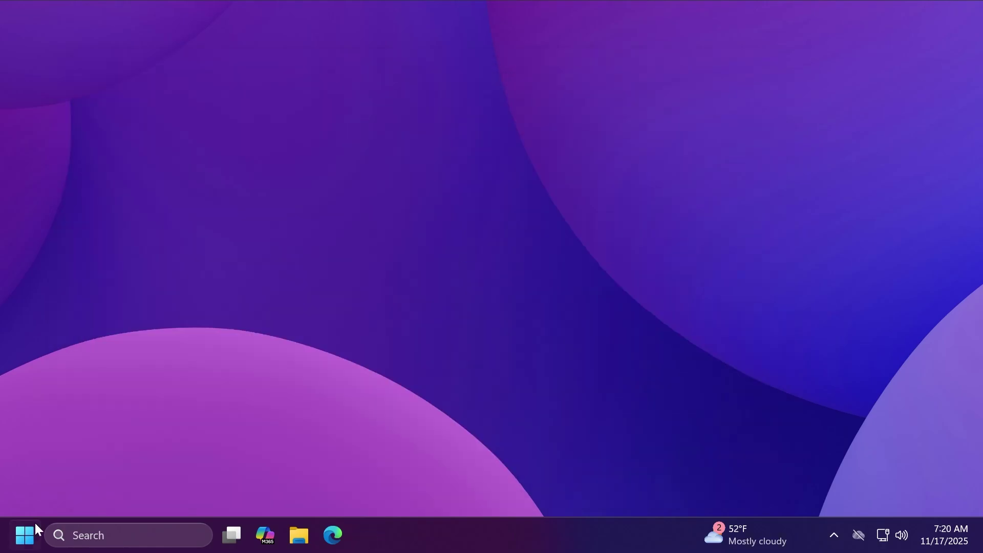
click(29, 530)
click(802, 271)
key(super)
text(tech based)
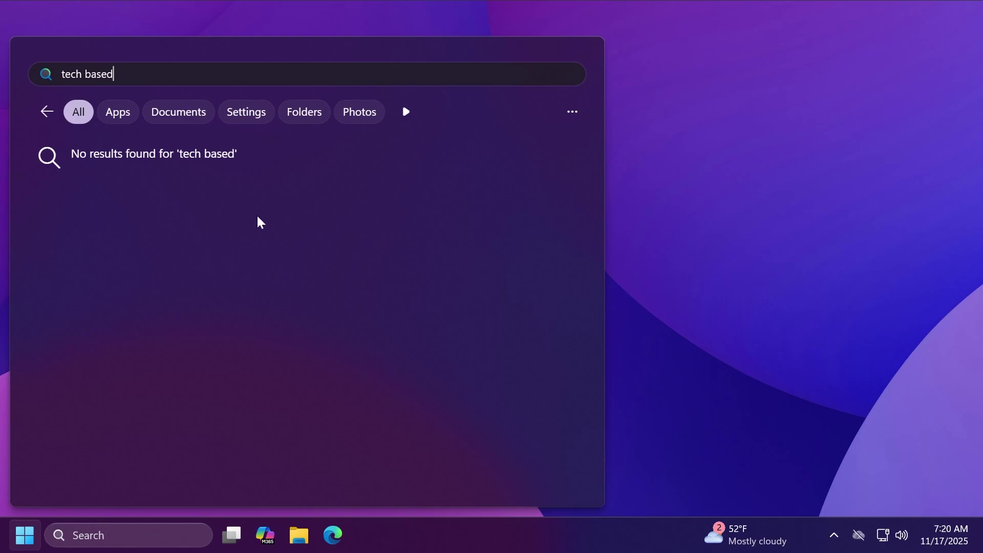
key(ctrl+a)
Launch Registry Editor from the 'regis' search results, approving the UAC prompt.
text(regis)
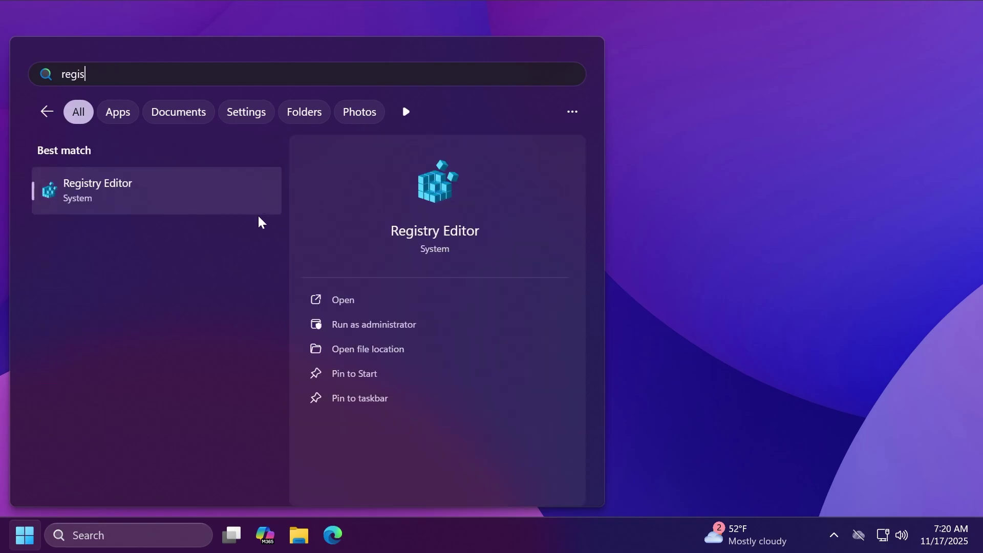
click(154, 200)
click(405, 390)
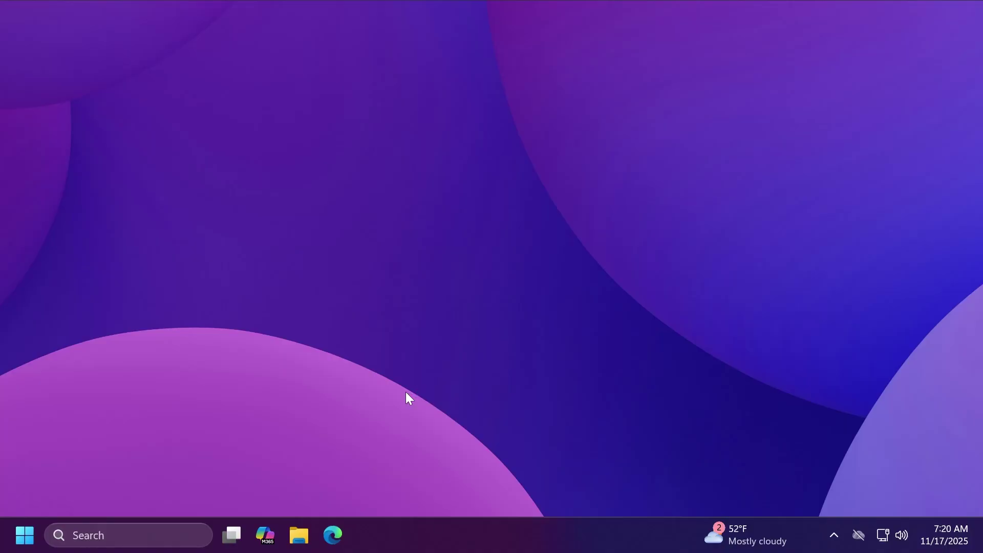
Verify BingSearchEnabled in the Search key still reads 0, then close Registry Editor.
double_click(371, 118)
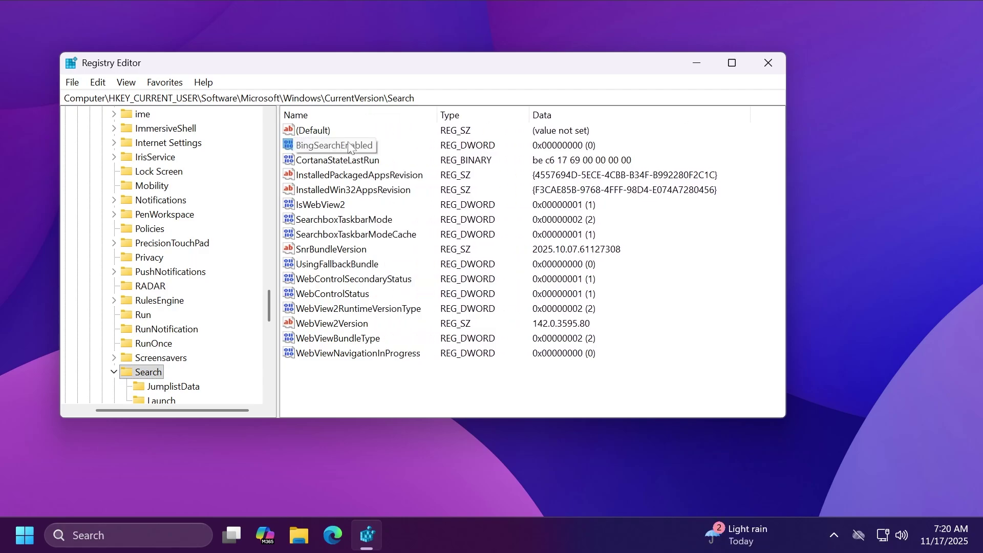
double_click(324, 147)
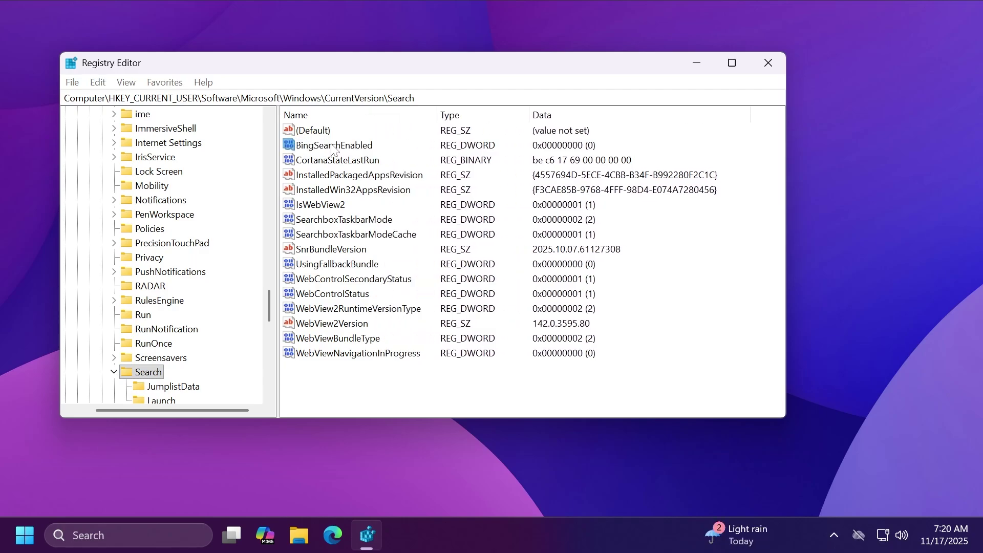
click(214, 317)
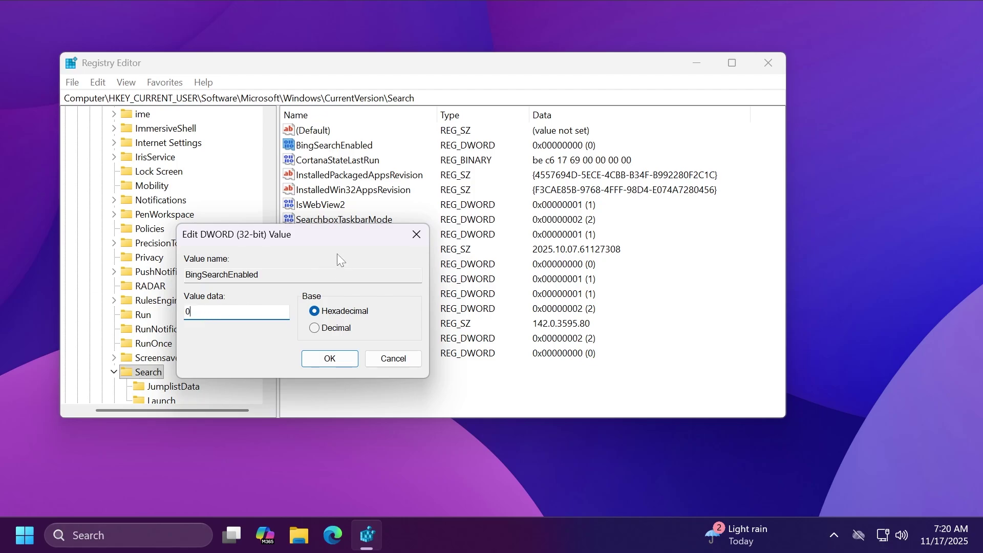
click(416, 234)
key(alt+F4)
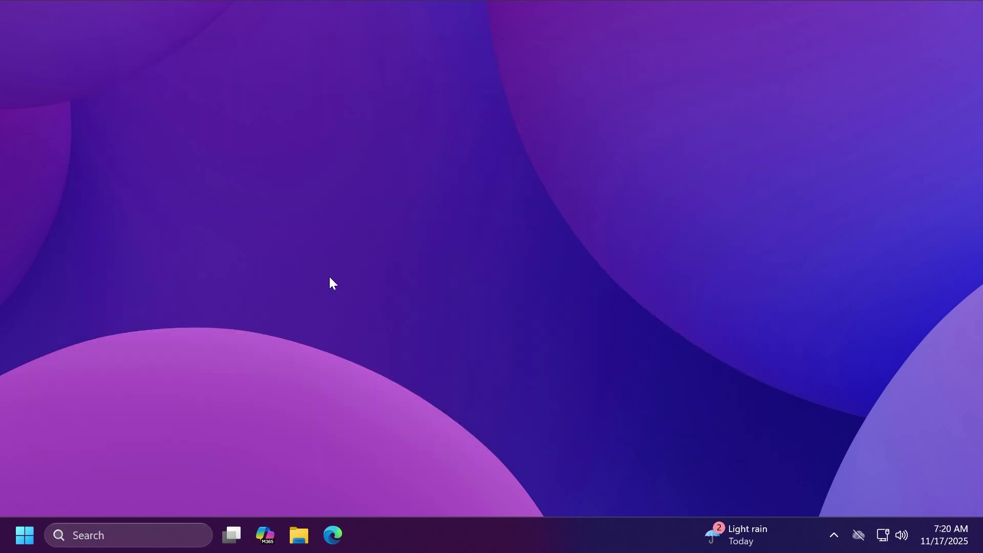
click(27, 535)
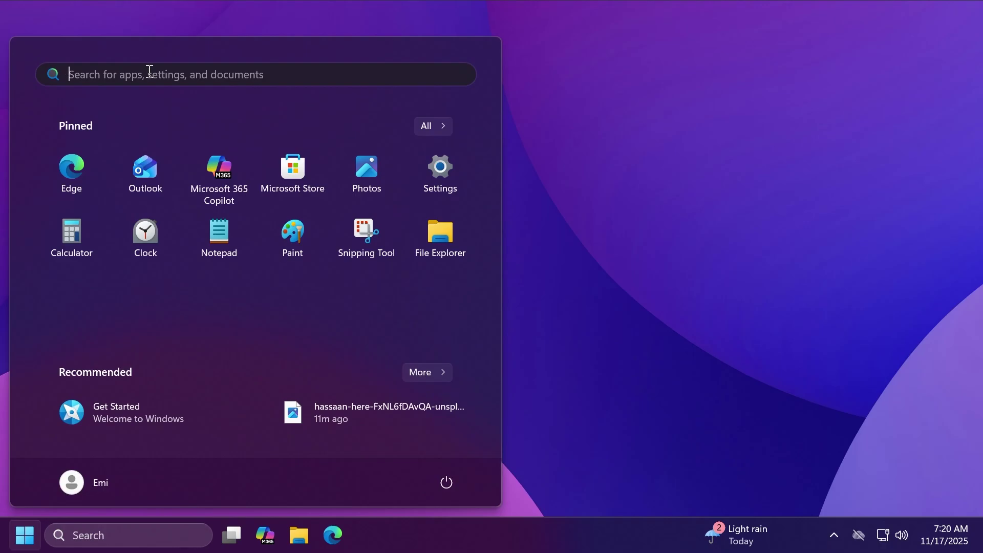
text(file explorer)
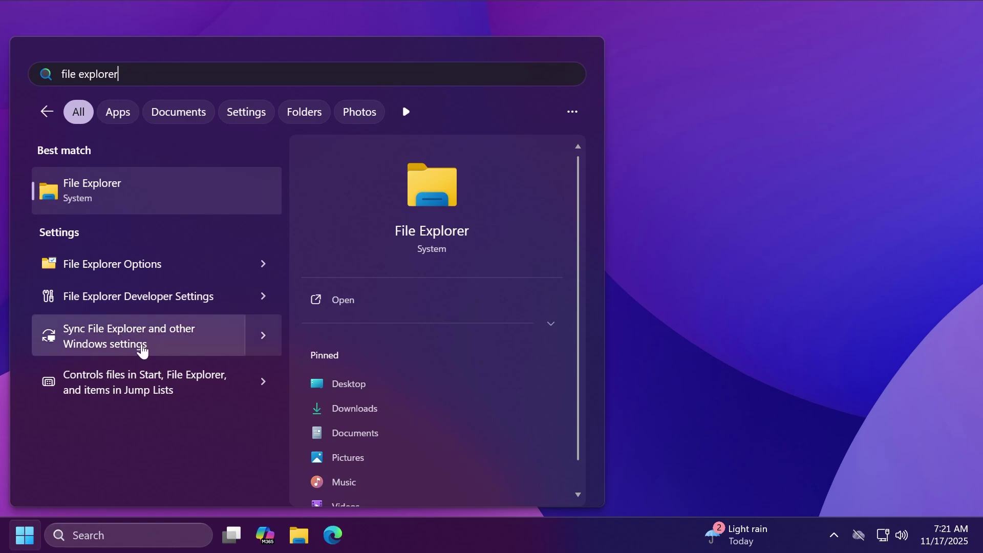
click(701, 262)
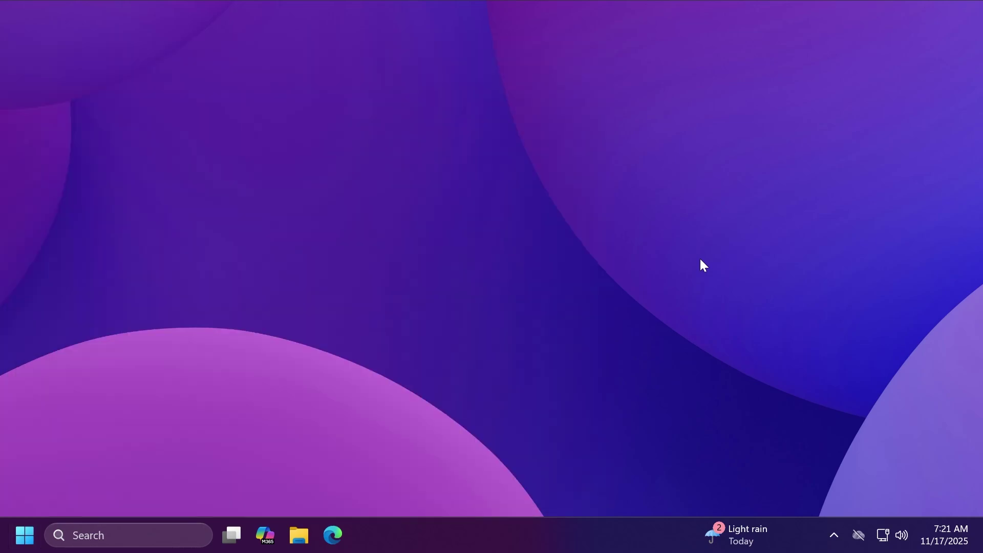